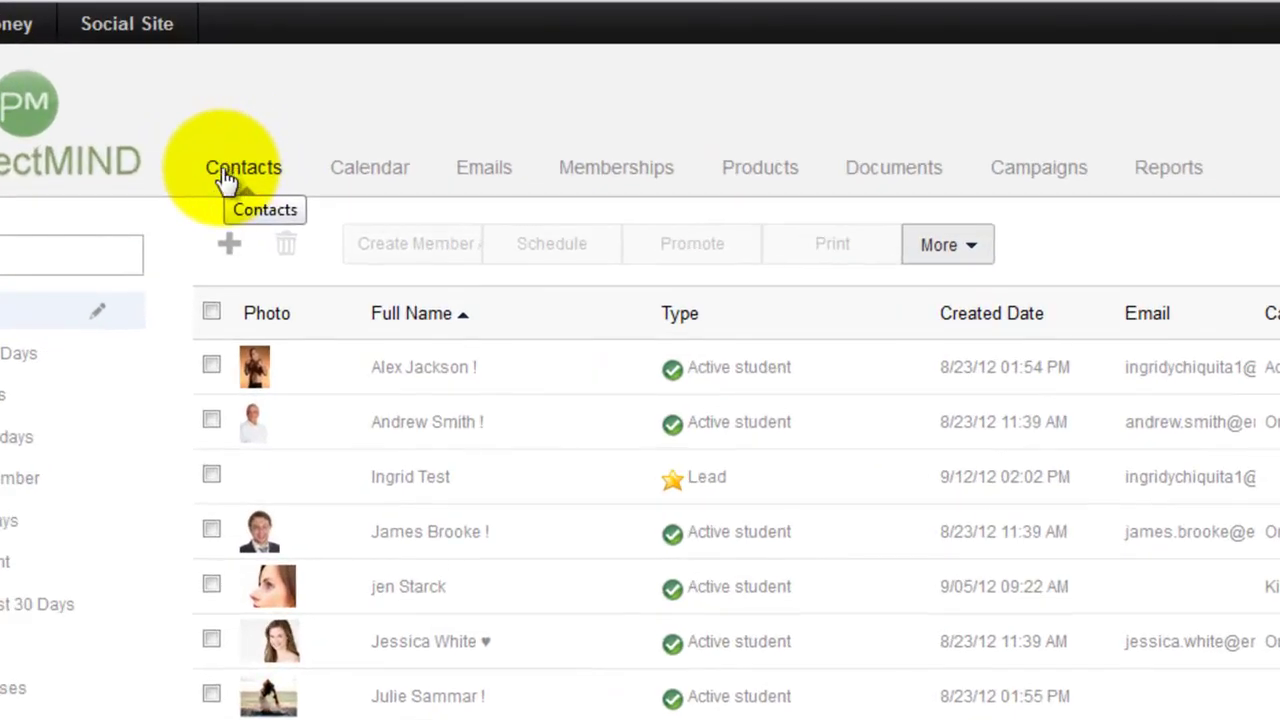
Switch to the Memberships list from the top navigation bar.
{"action": "left_click", "coordinate": [613, 176]}
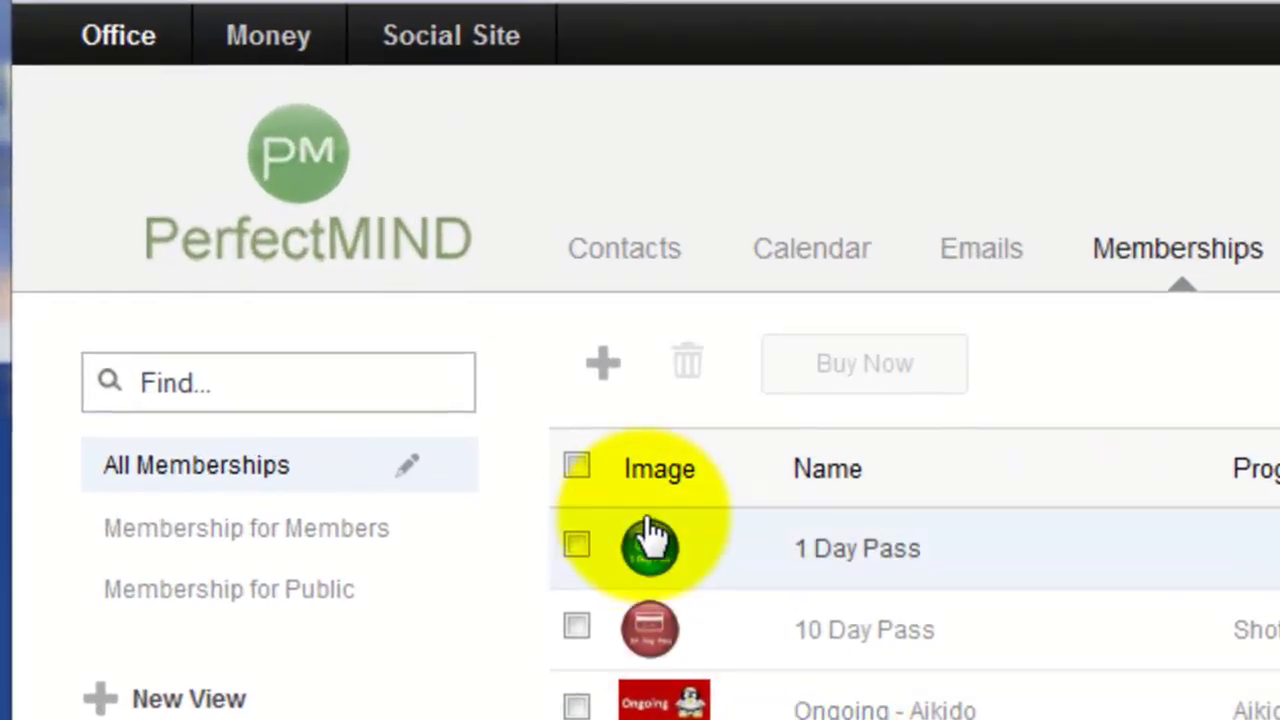
Start a new membership with the green + button on the Memberships list.
{"action": "left_click", "coordinate": [601, 372]}
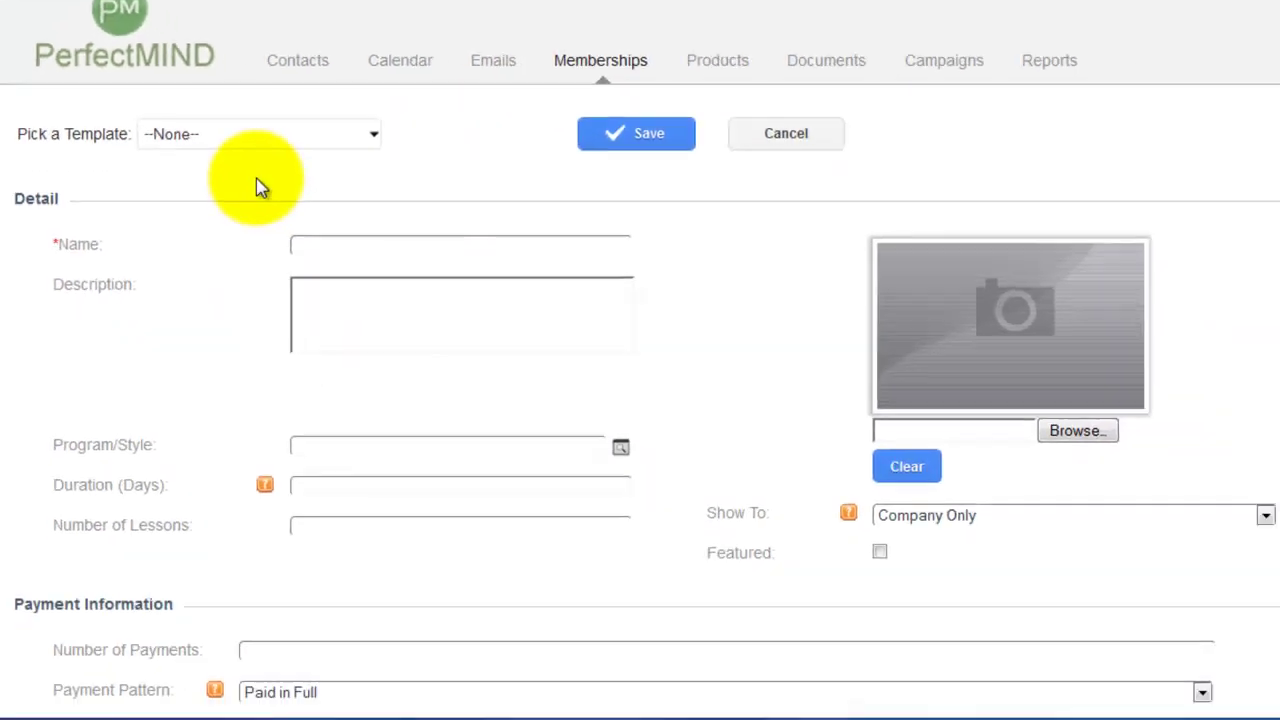
Enter 'test' as the new membership's Name.
{"action": "left_click", "coordinate": [342, 241]}
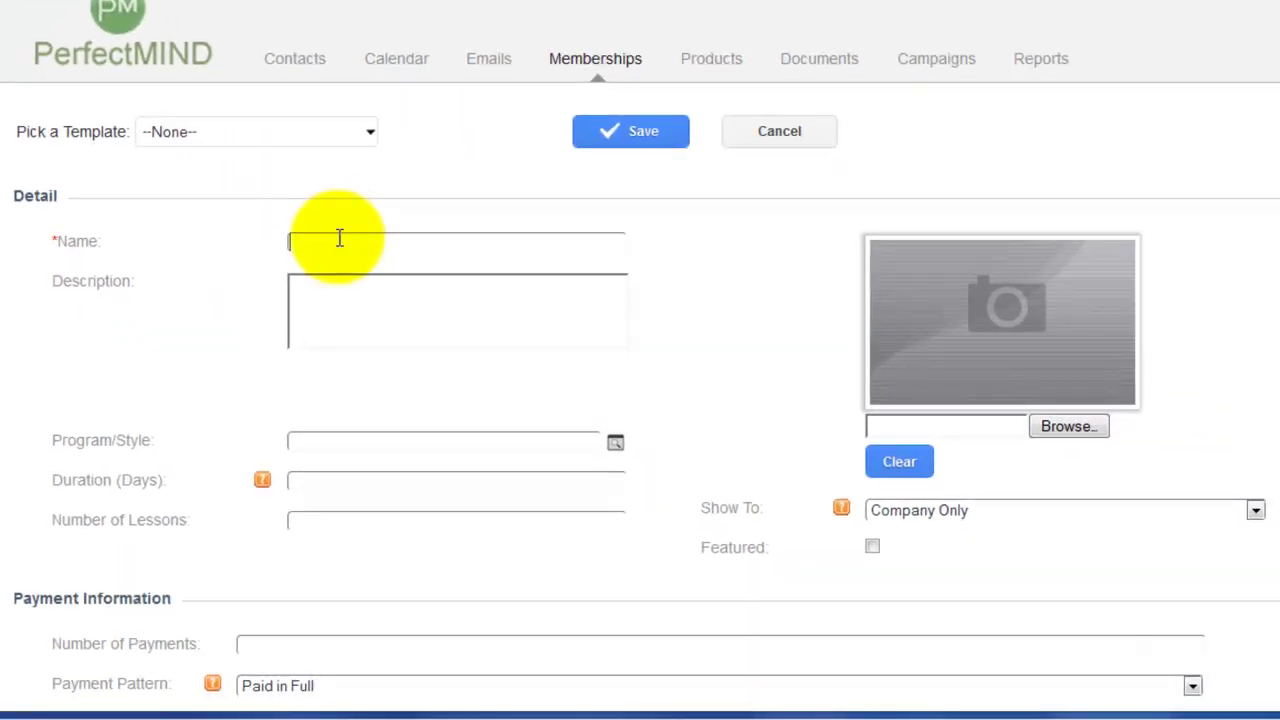
{"action": "type", "text": "test"}
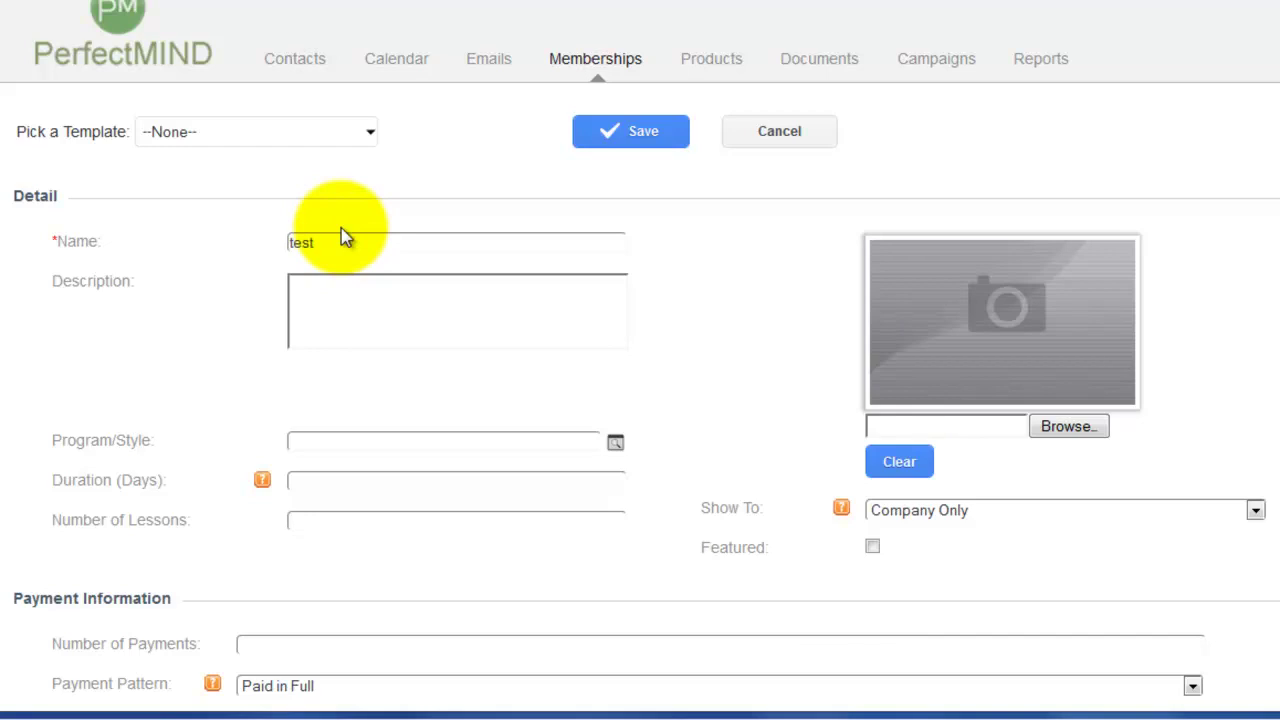
{"action": "left_click", "coordinate": [328, 297]}
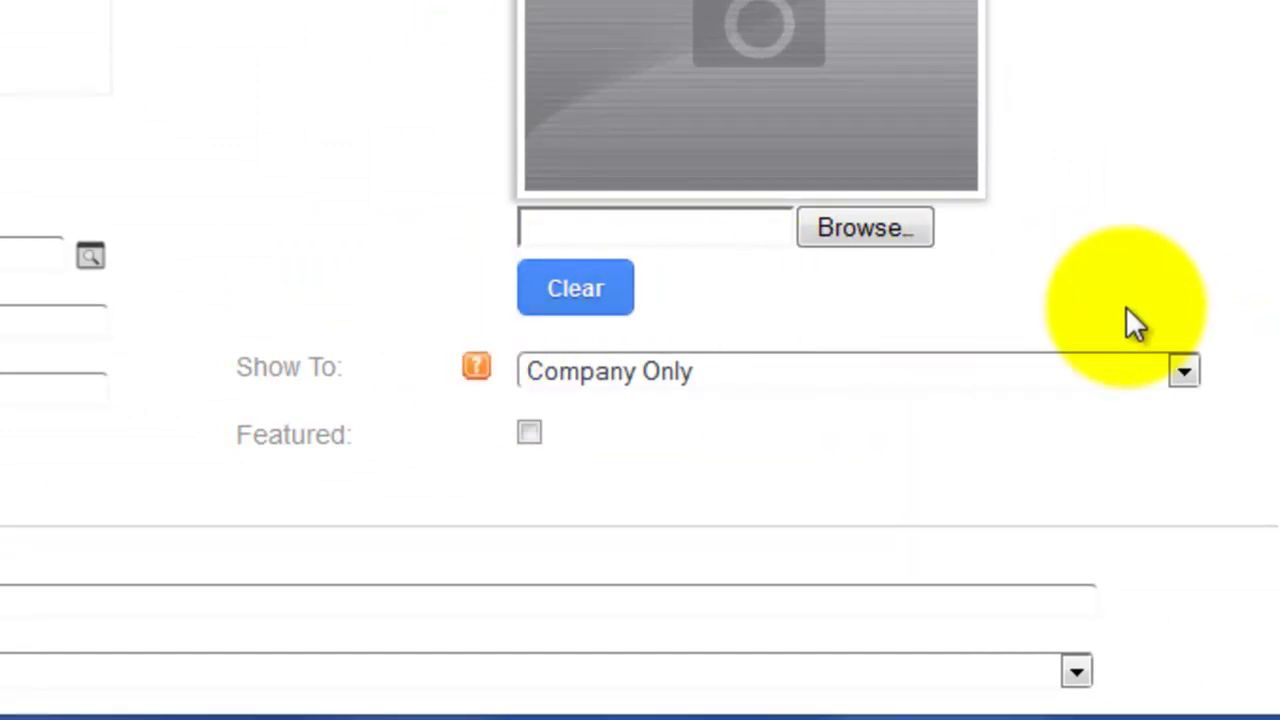
{"action": "left_click", "coordinate": [1184, 372]}
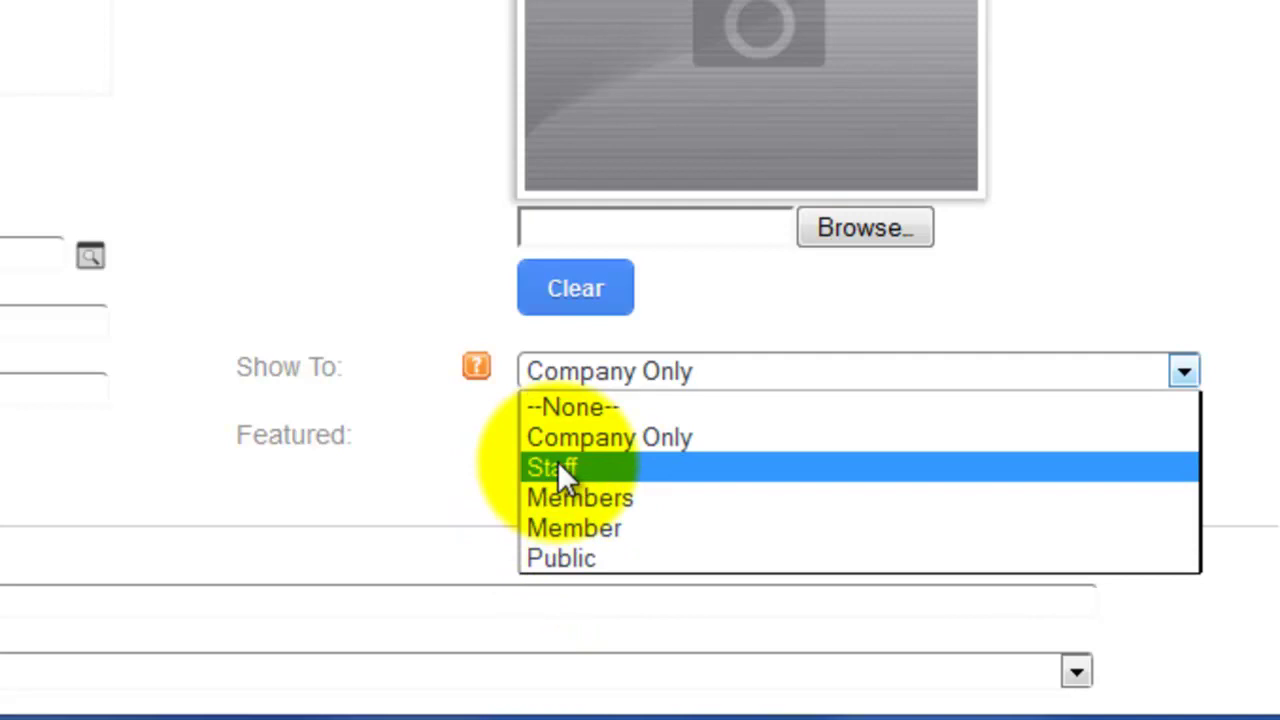
{"action": "left_click", "coordinate": [340, 222]}
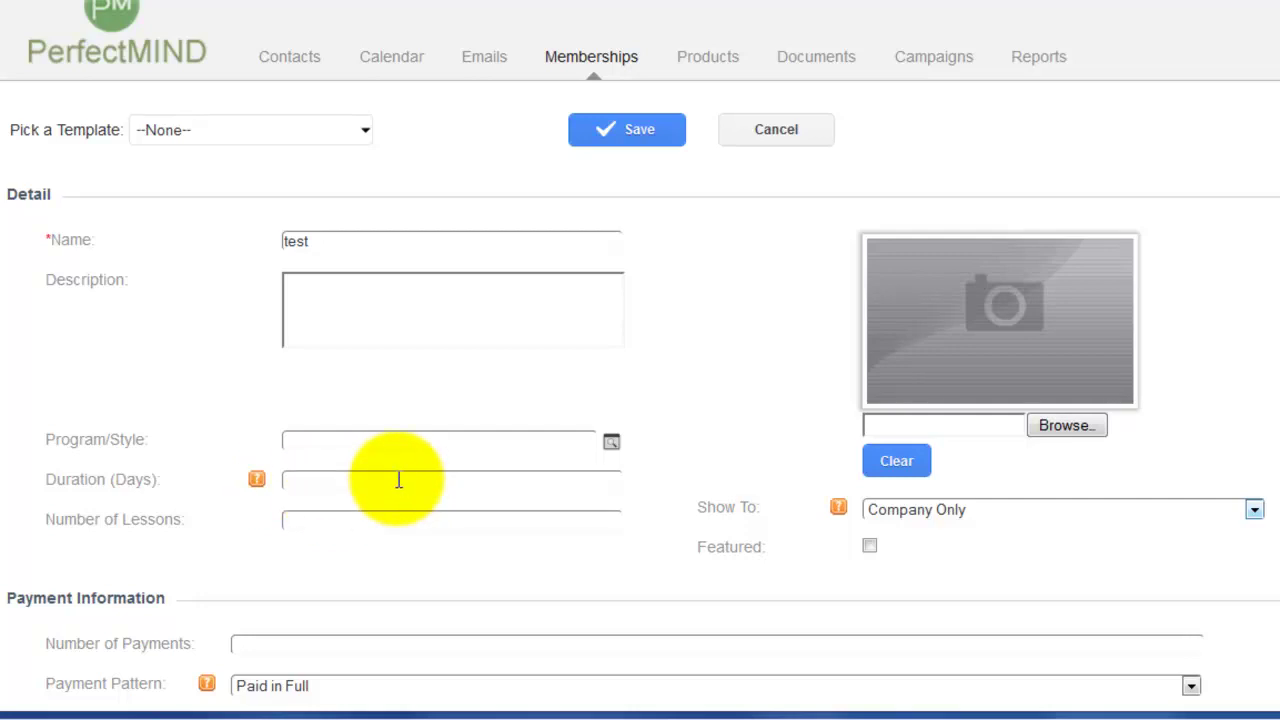
Set Duration (Days) to 365 and Number of Lessons to 10.
{"action": "left_click", "coordinate": [334, 480]}
{"action": "type", "text": "365"}
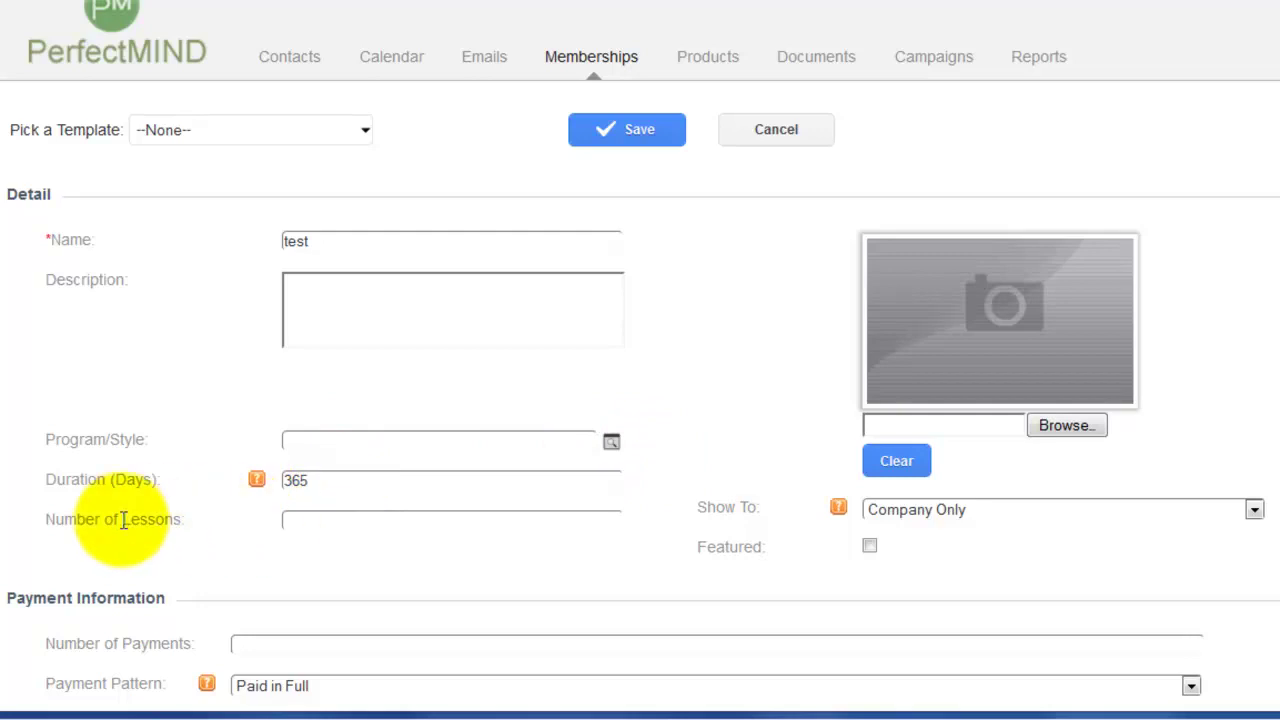
{"action": "left_click", "coordinate": [320, 519]}
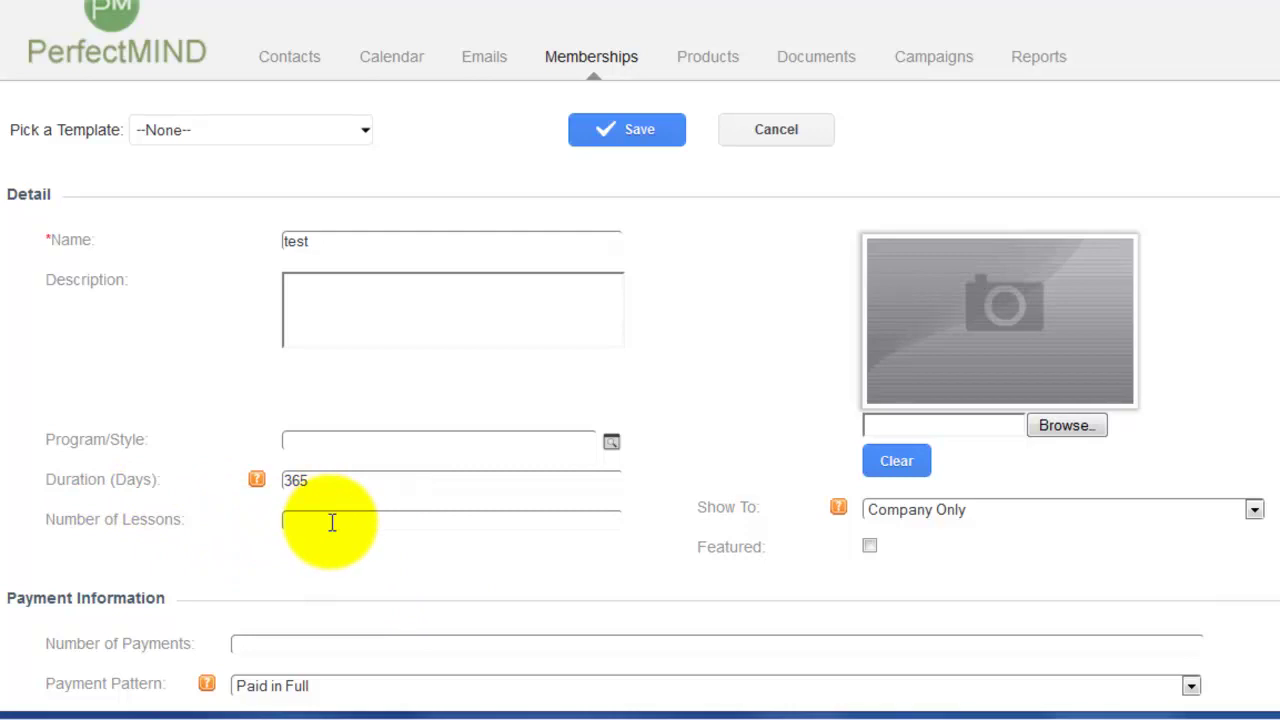
{"action": "type", "text": "10"}
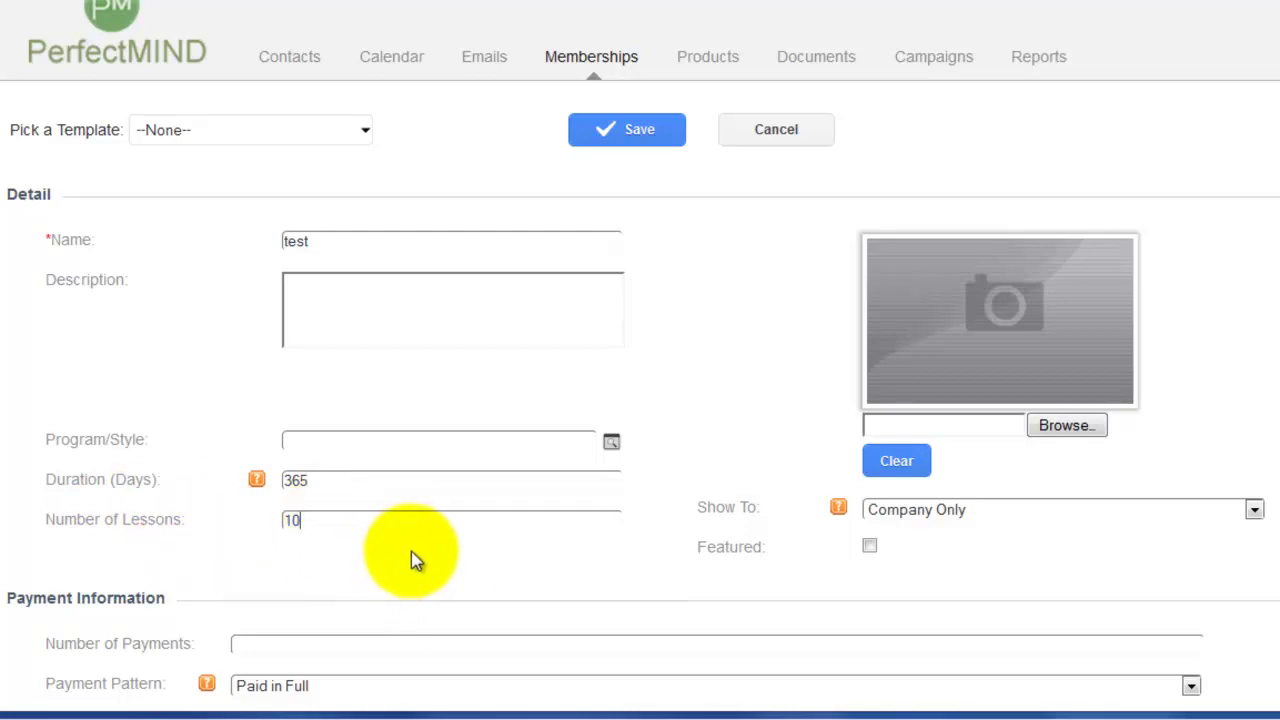
{"action": "scroll", "coordinate": [472, 540], "scroll_direction": "down", "scroll_amount": 3}
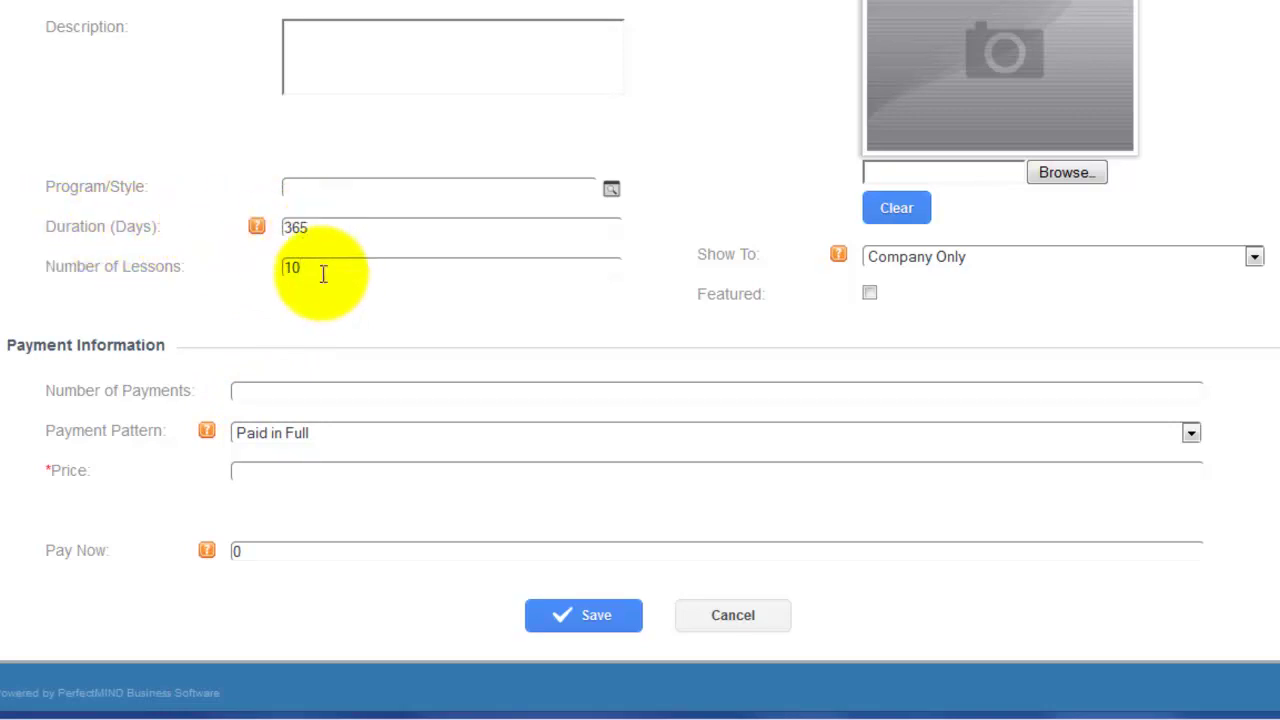
Clear Number of Lessons, set Number of Payments to 12 and Payment Pattern to Monthly.
{"action": "left_click_drag", "start_coordinate": [322, 271], "coordinate": [234, 251]}
{"action": "key", "text": "BackSpace"}
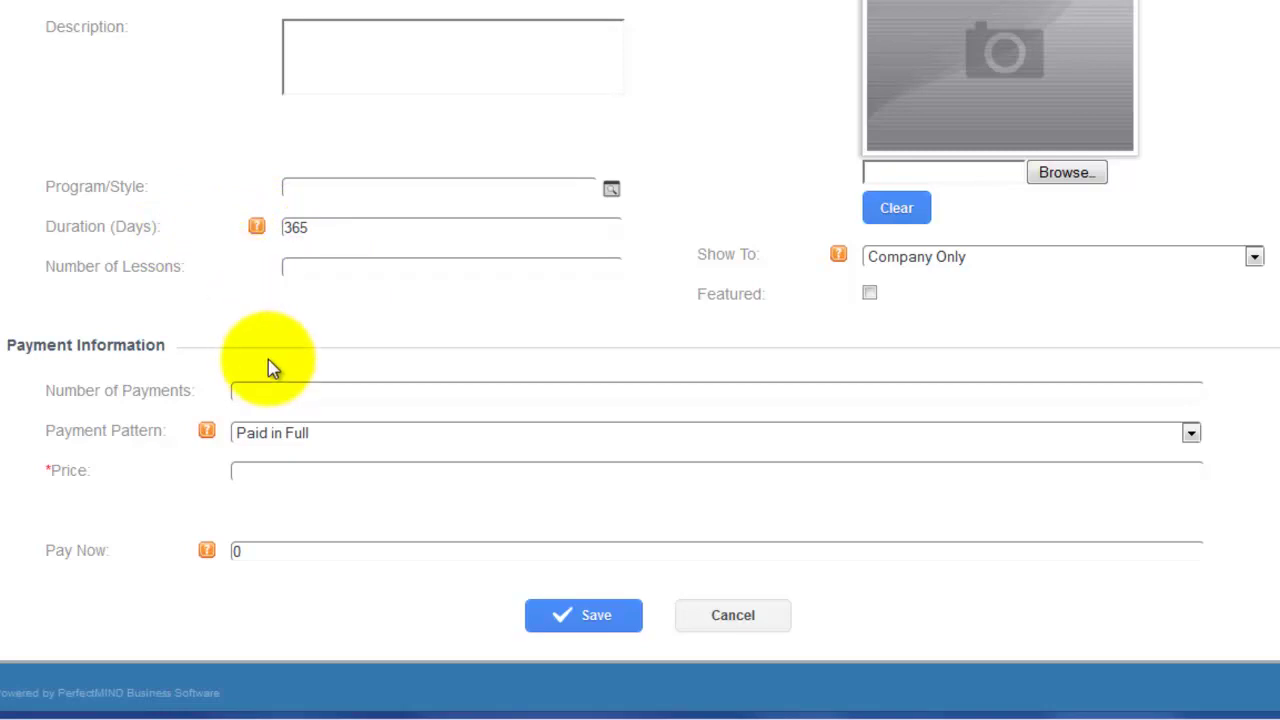
{"action": "left_click", "coordinate": [272, 393]}
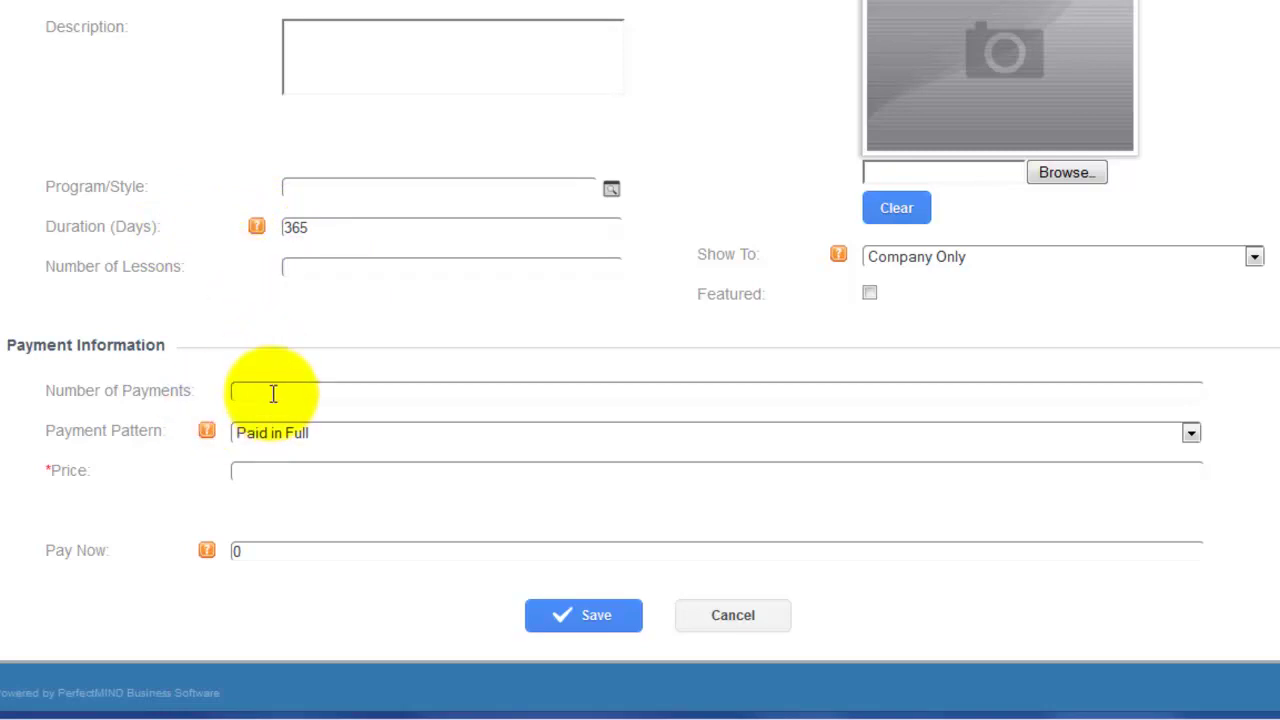
{"action": "type", "text": "12"}
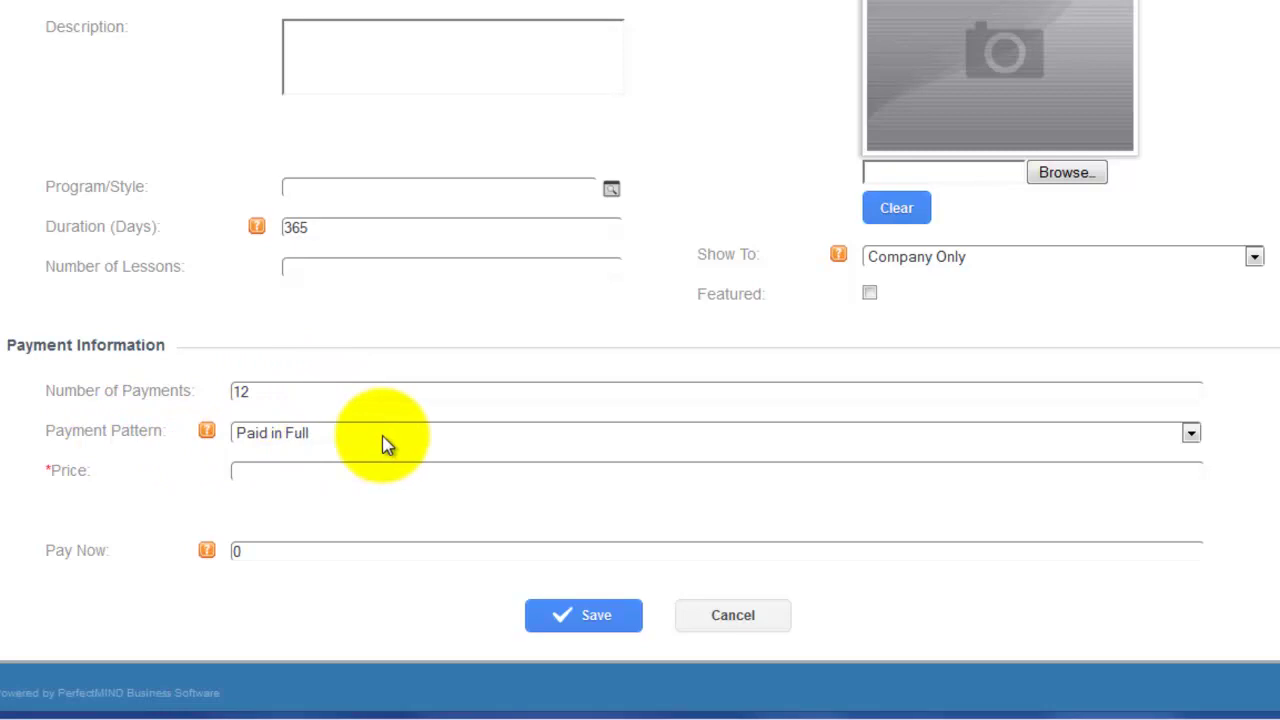
{"action": "left_click", "coordinate": [1192, 436]}
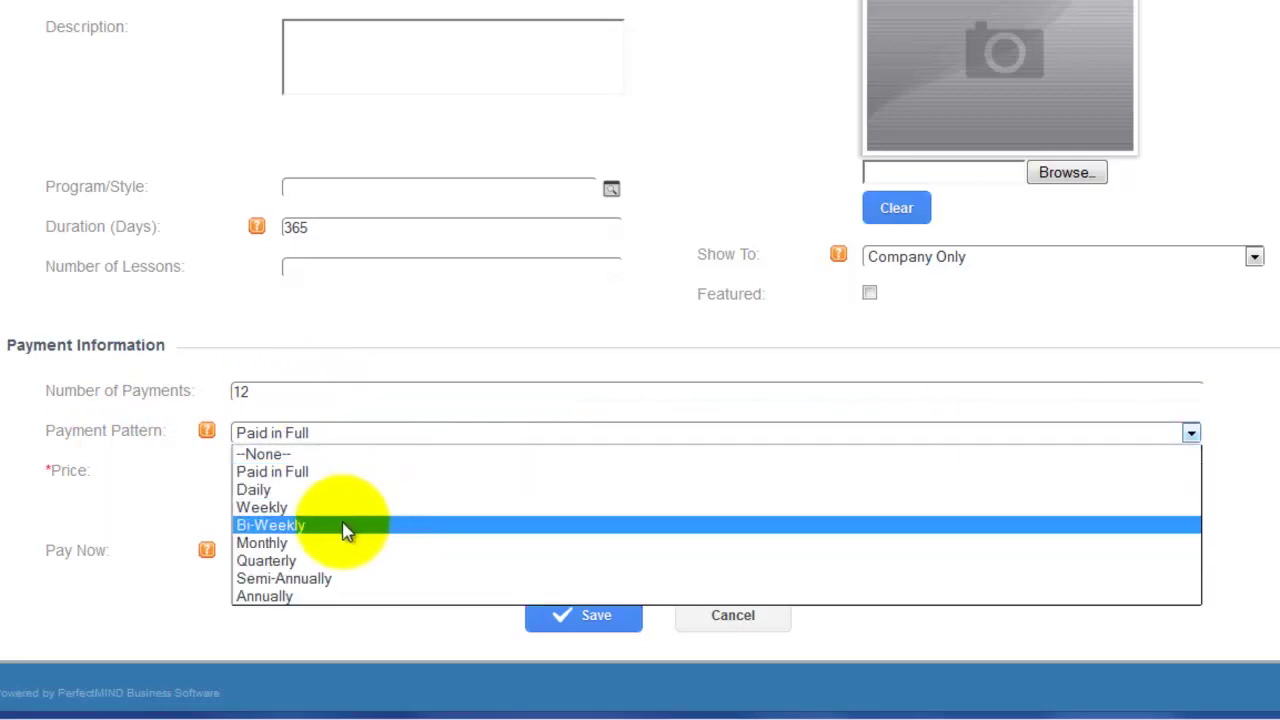
{"action": "left_click", "coordinate": [296, 544]}
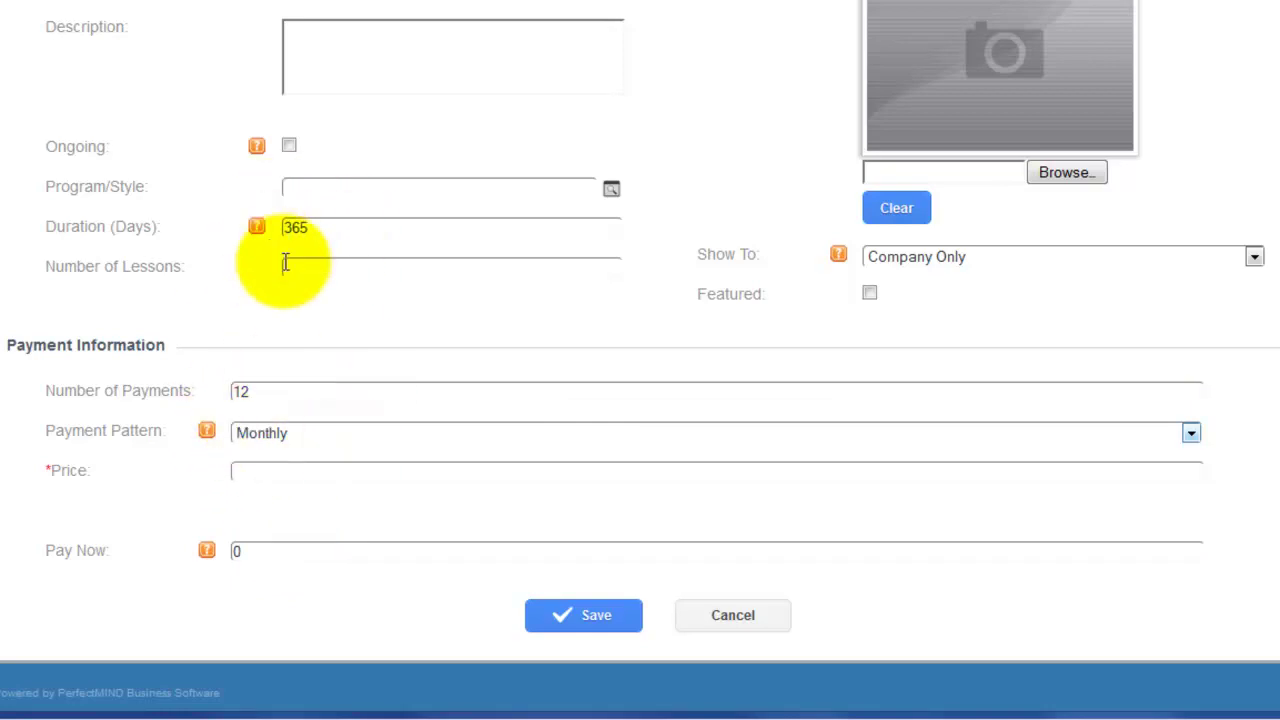
Enter a membership price of 1200.
{"action": "left_click", "coordinate": [249, 472]}
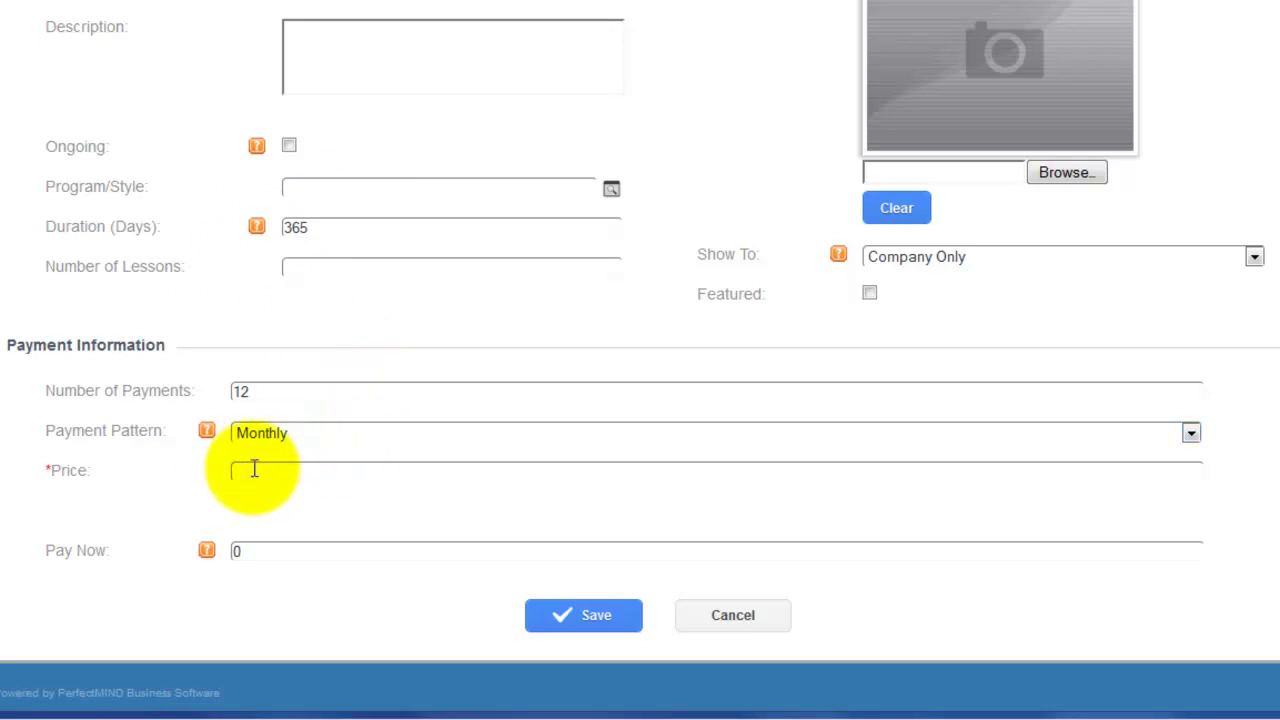
{"action": "type", "text": "1200"}
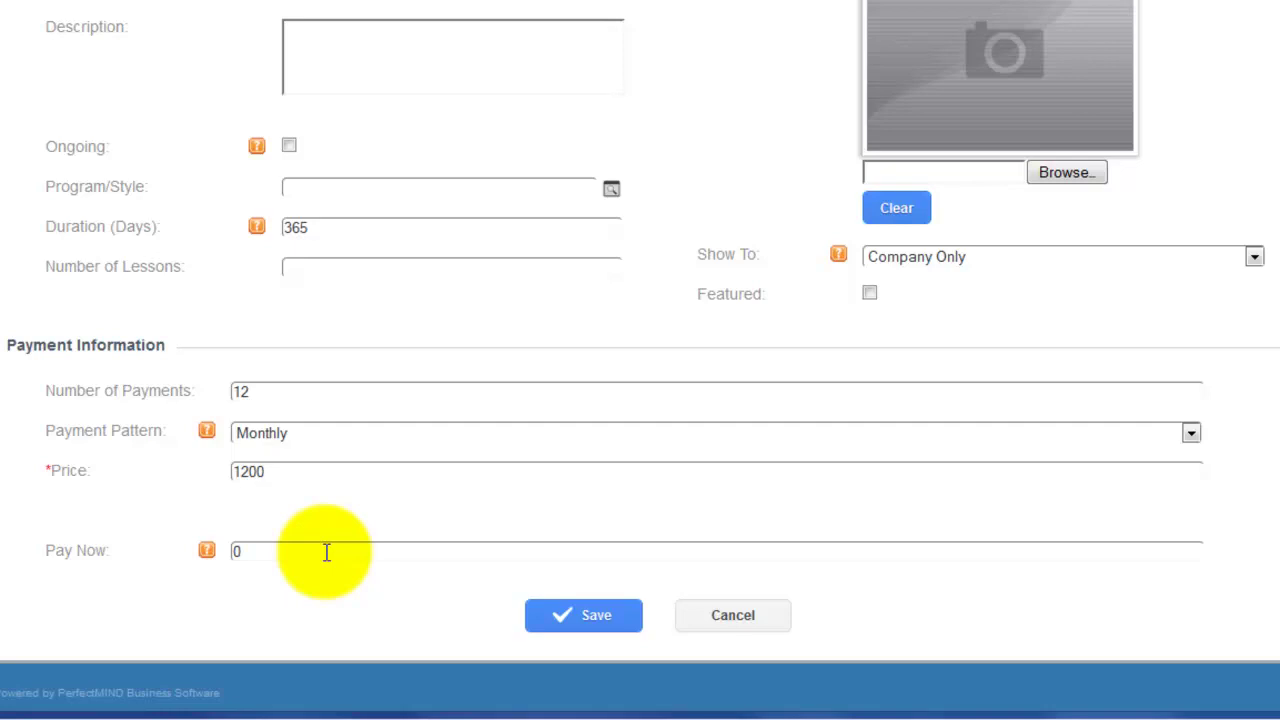
{"action": "double_click", "coordinate": [252, 557]}
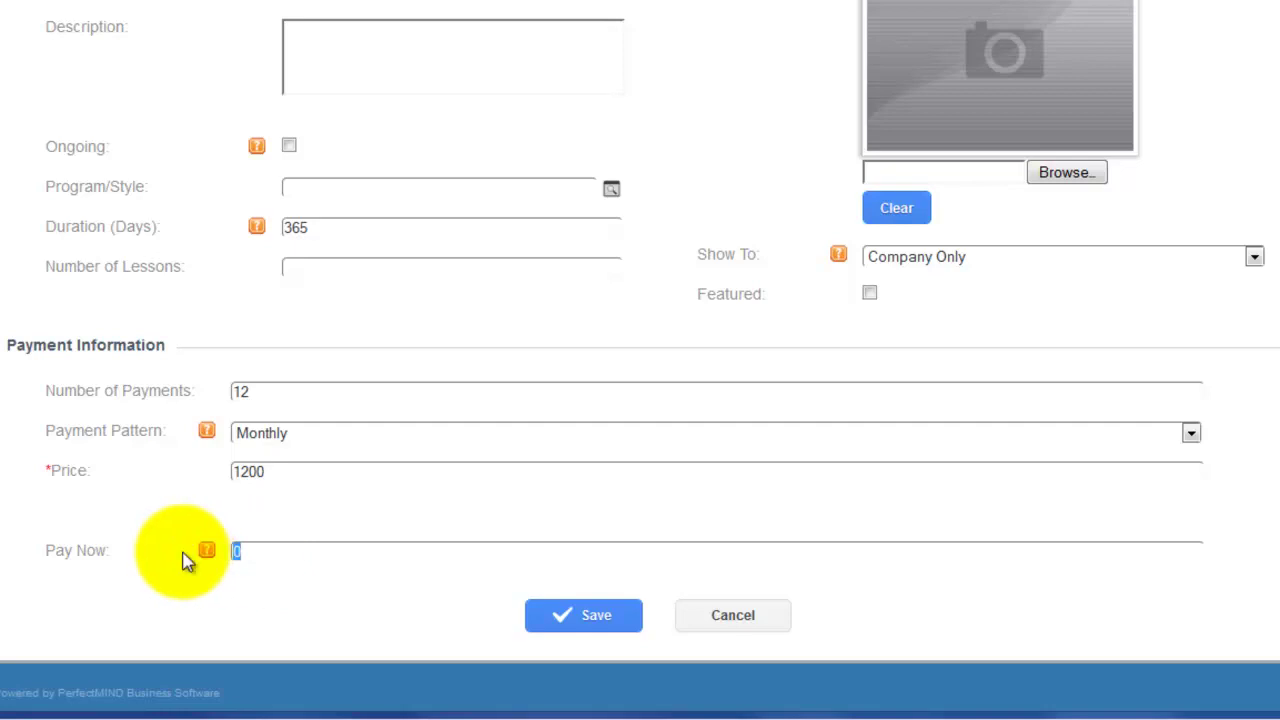
{"action": "type", "text": "100"}
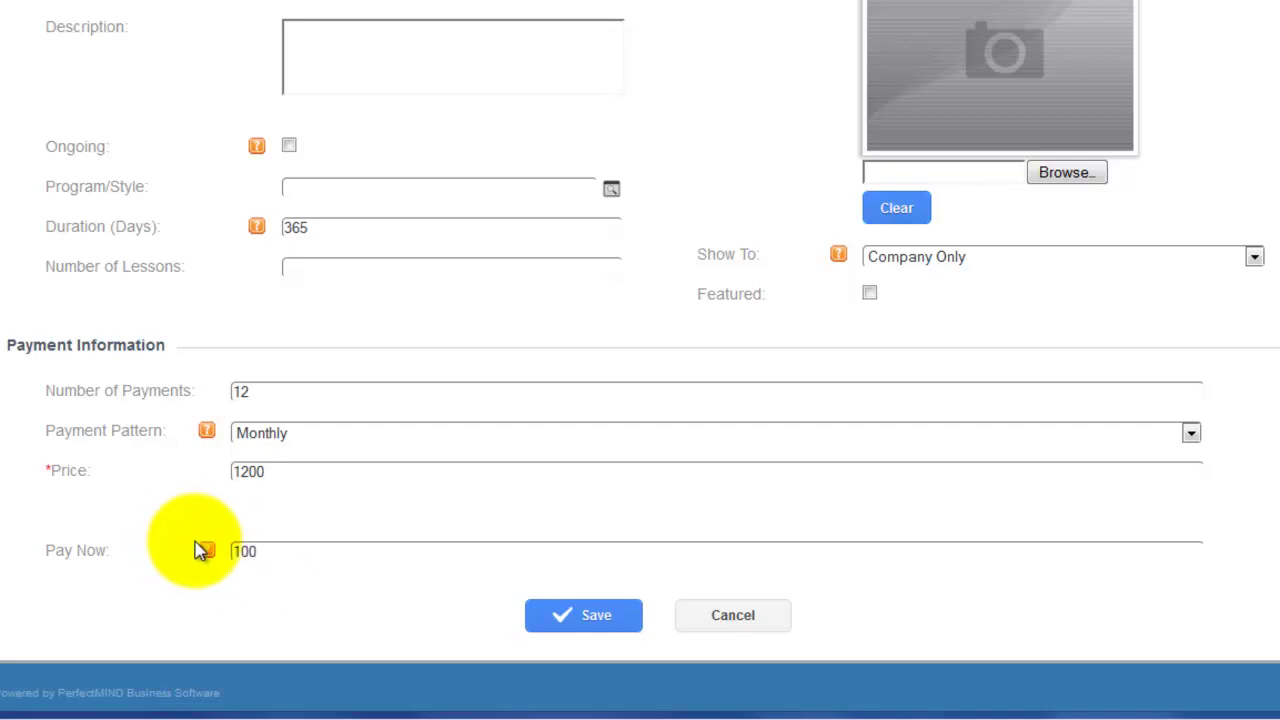
{"action": "double_click", "coordinate": [260, 391]}
{"action": "type", "text": "11"}
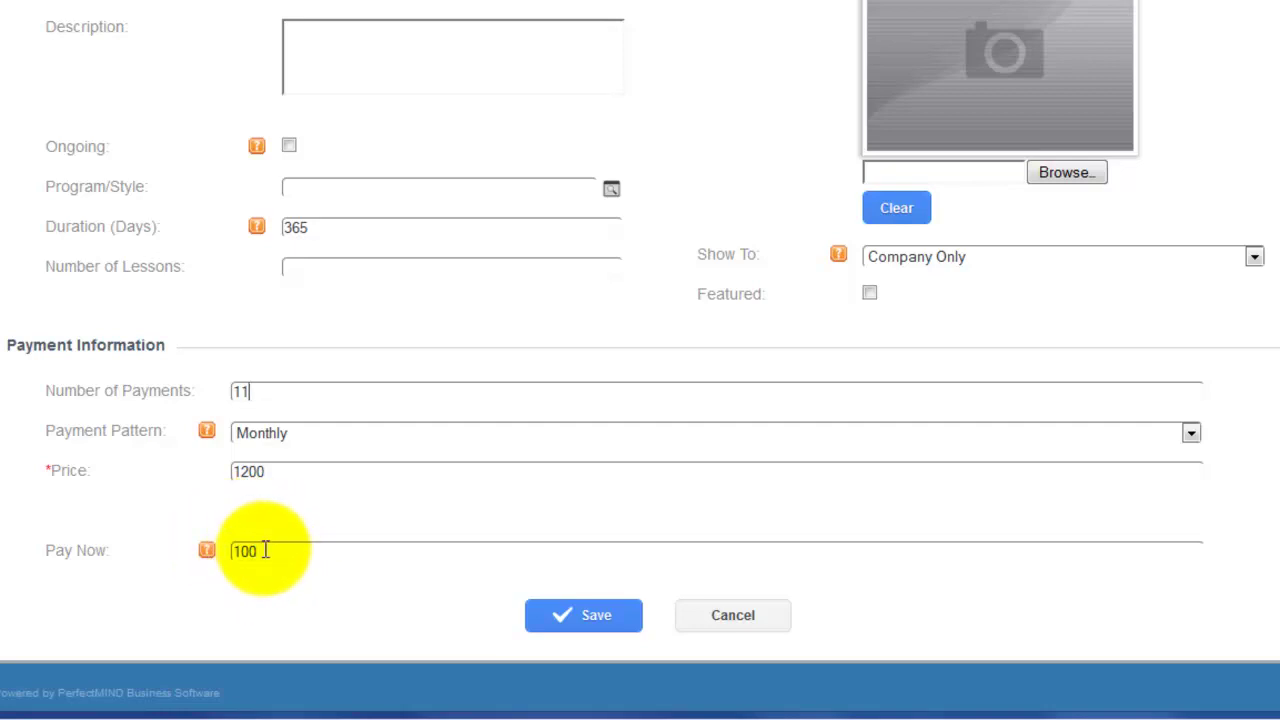
{"action": "left_click_drag", "start_coordinate": [265, 550], "coordinate": [177, 549]}
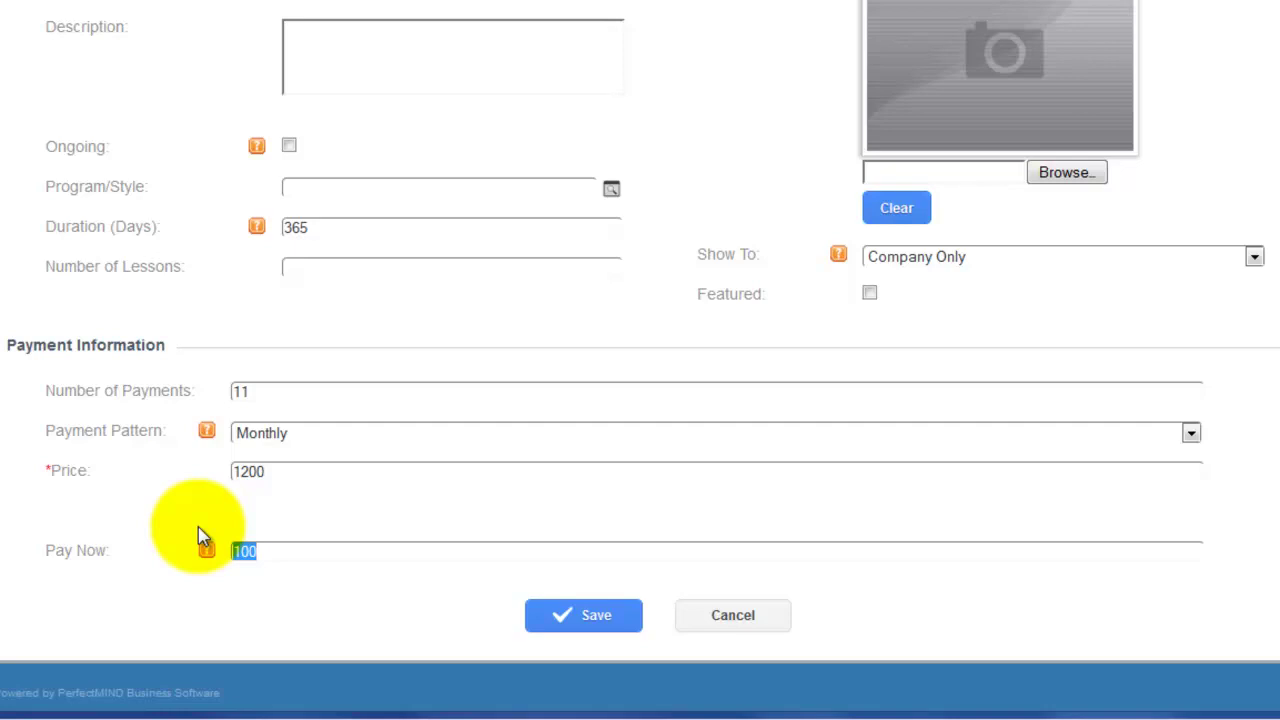
{"action": "type", "text": "0"}
{"action": "left_click", "coordinate": [258, 391]}
{"action": "key", "text": "BackSpace"}
{"action": "type", "text": "2"}
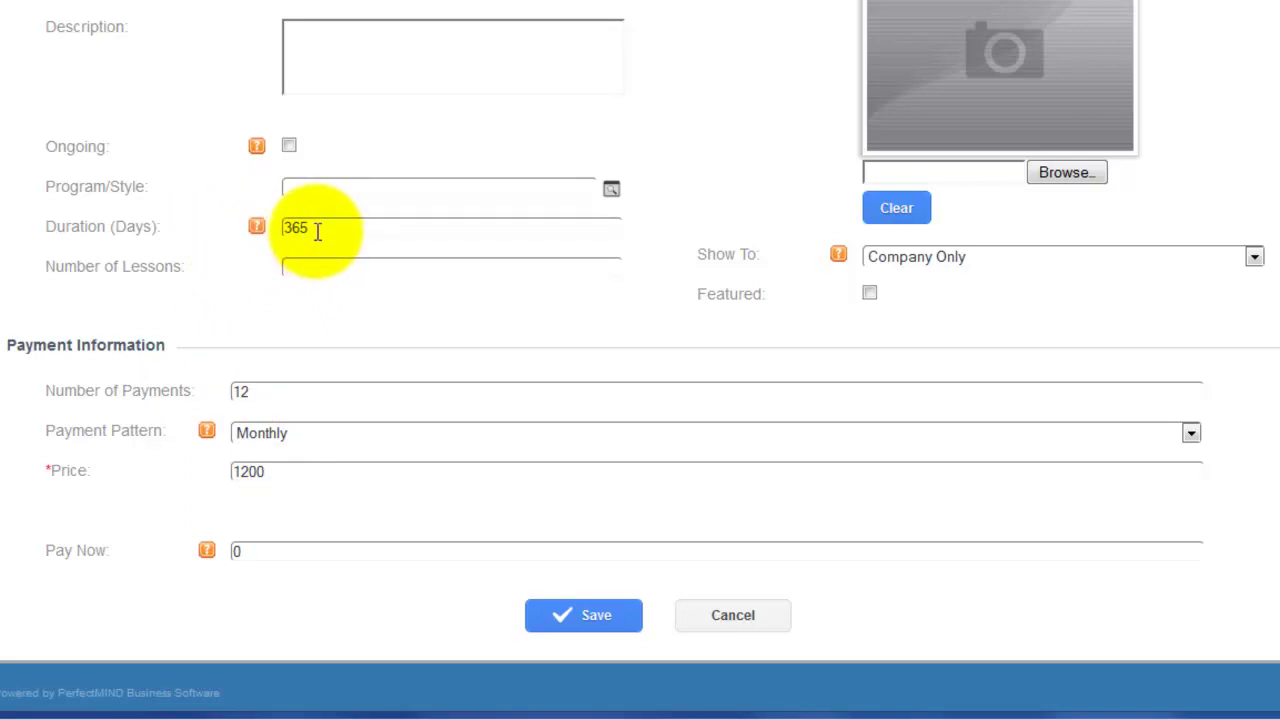
Clear the 365-day duration and tick Ongoing for the membership.
{"action": "left_click_drag", "start_coordinate": [320, 226], "coordinate": [169, 226]}
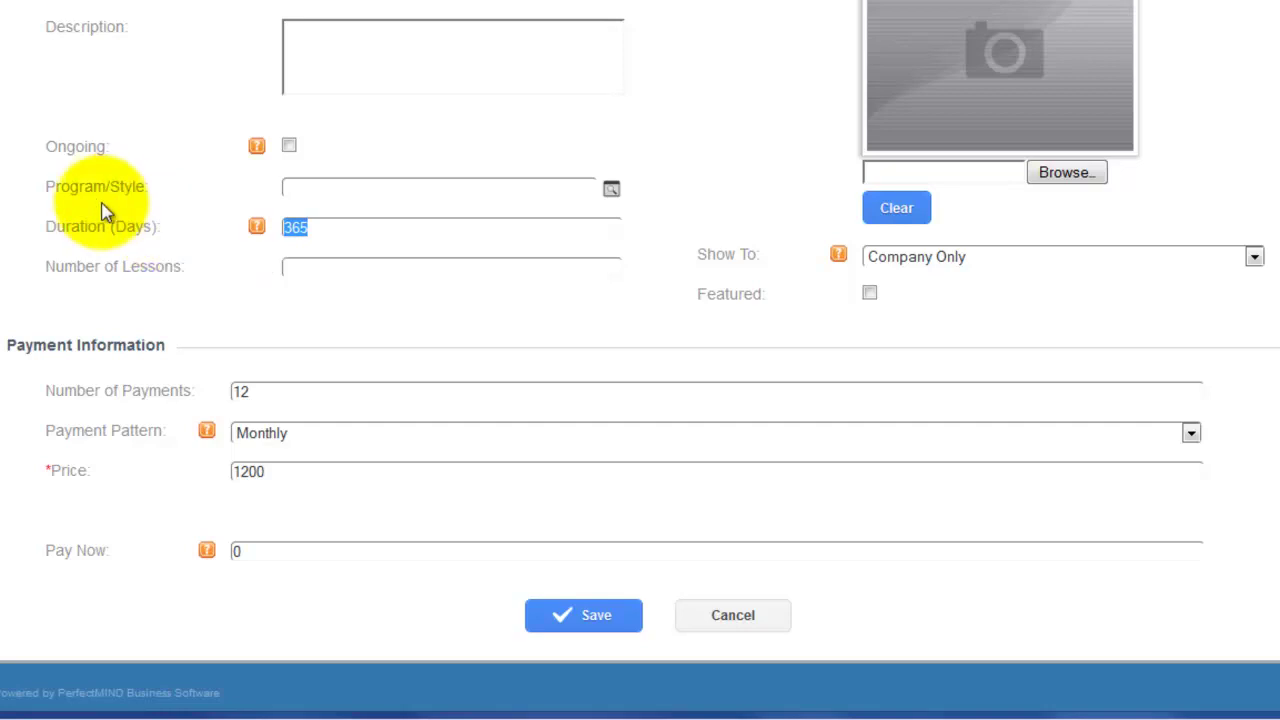
{"action": "key", "text": "BackSpace"}
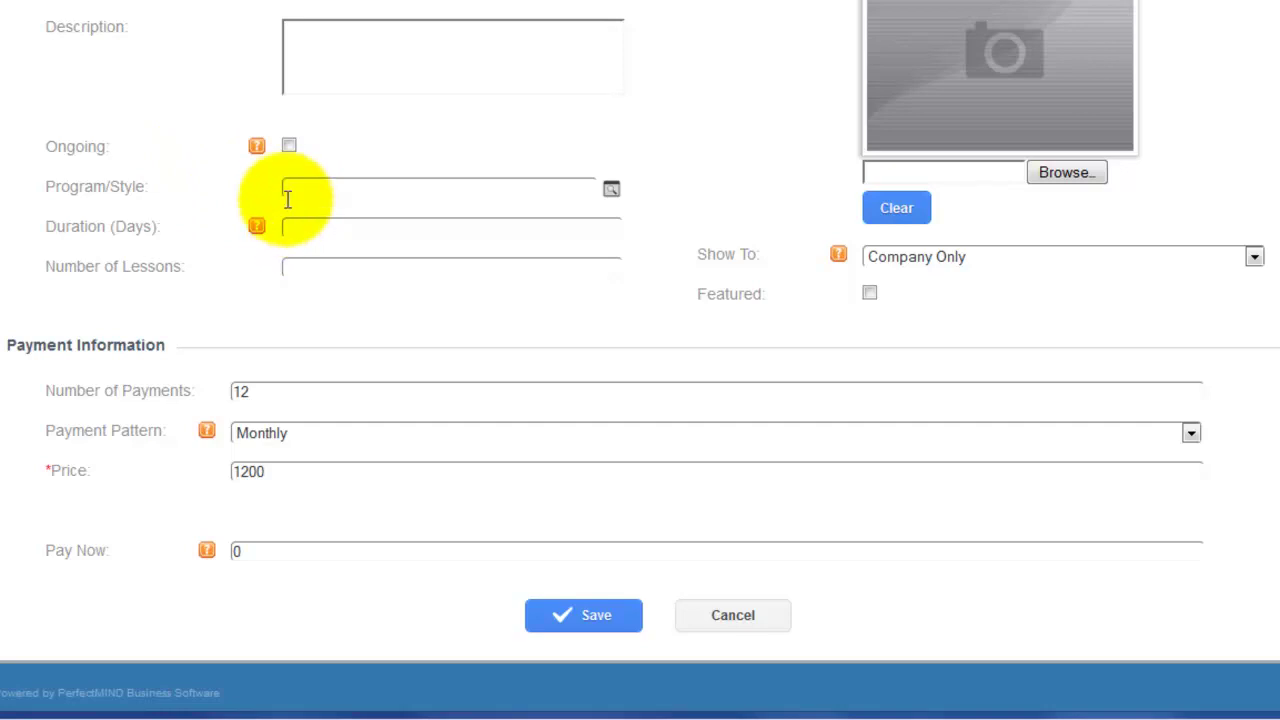
{"action": "left_click", "coordinate": [288, 145]}
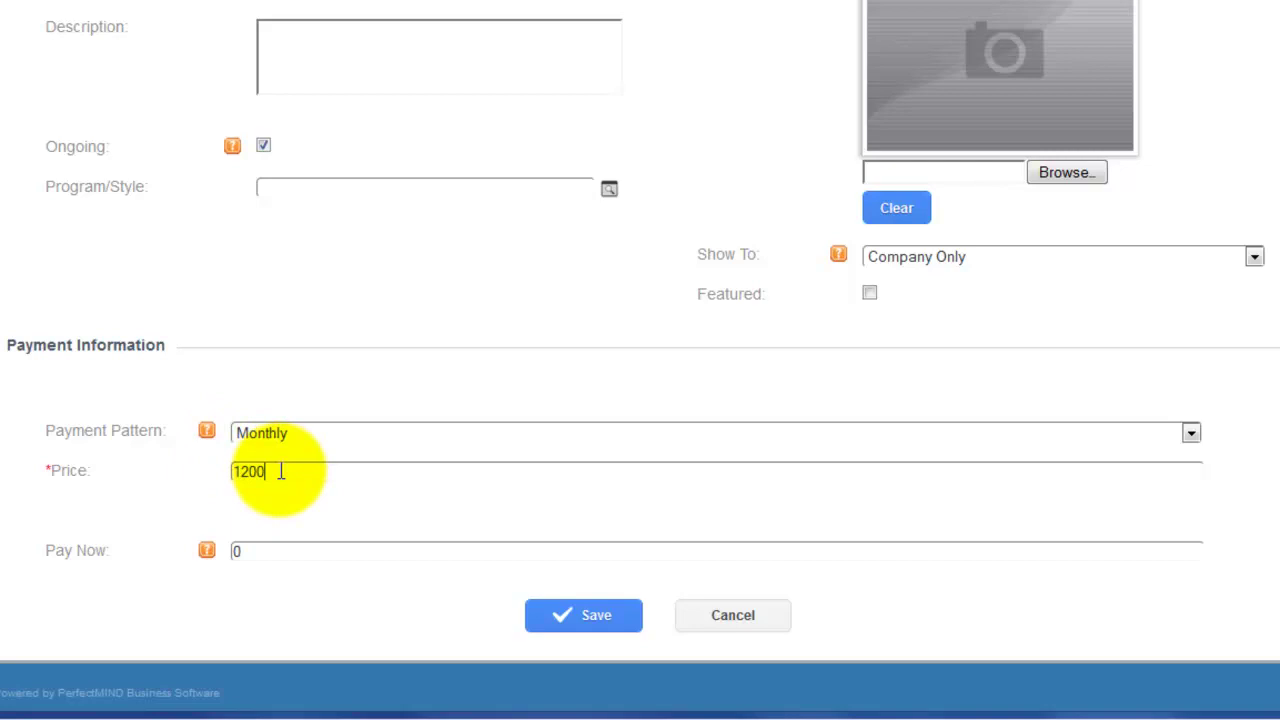
Keep the Monthly payment pattern and change the price from 1200 to 100.
{"action": "left_click_drag", "start_coordinate": [266, 471], "coordinate": [180, 465]}
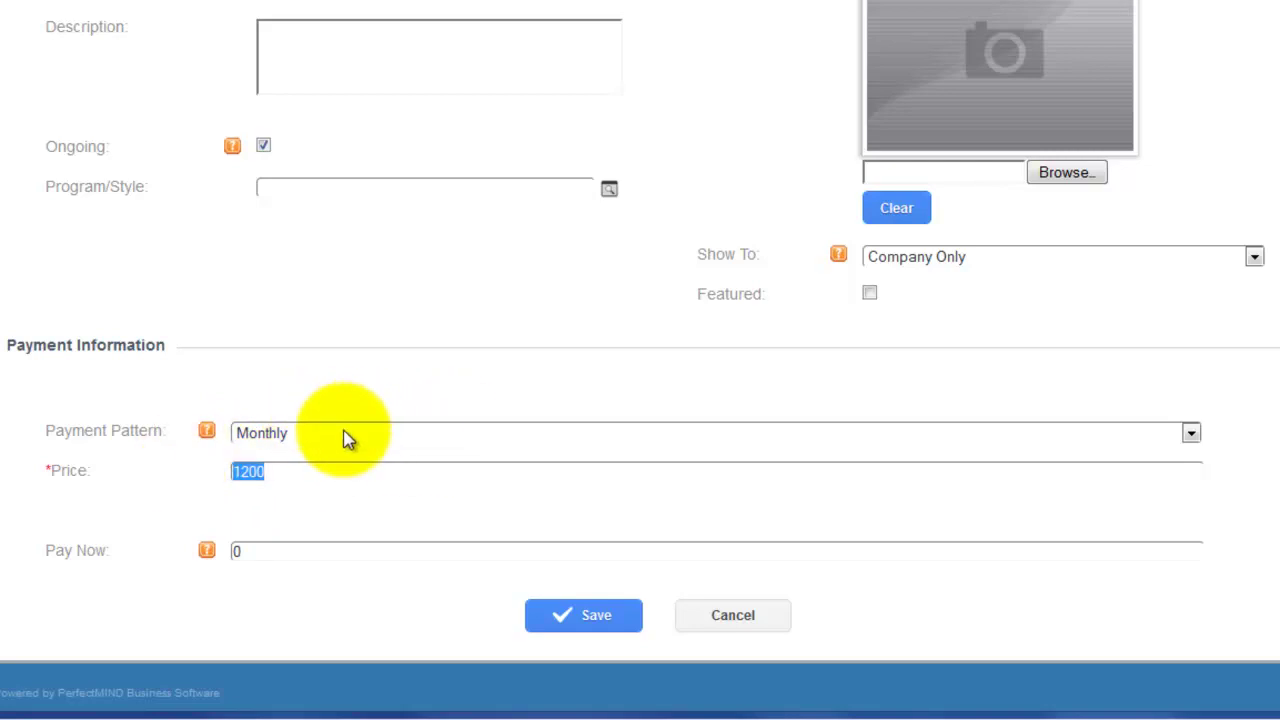
{"action": "left_click", "coordinate": [298, 475]}
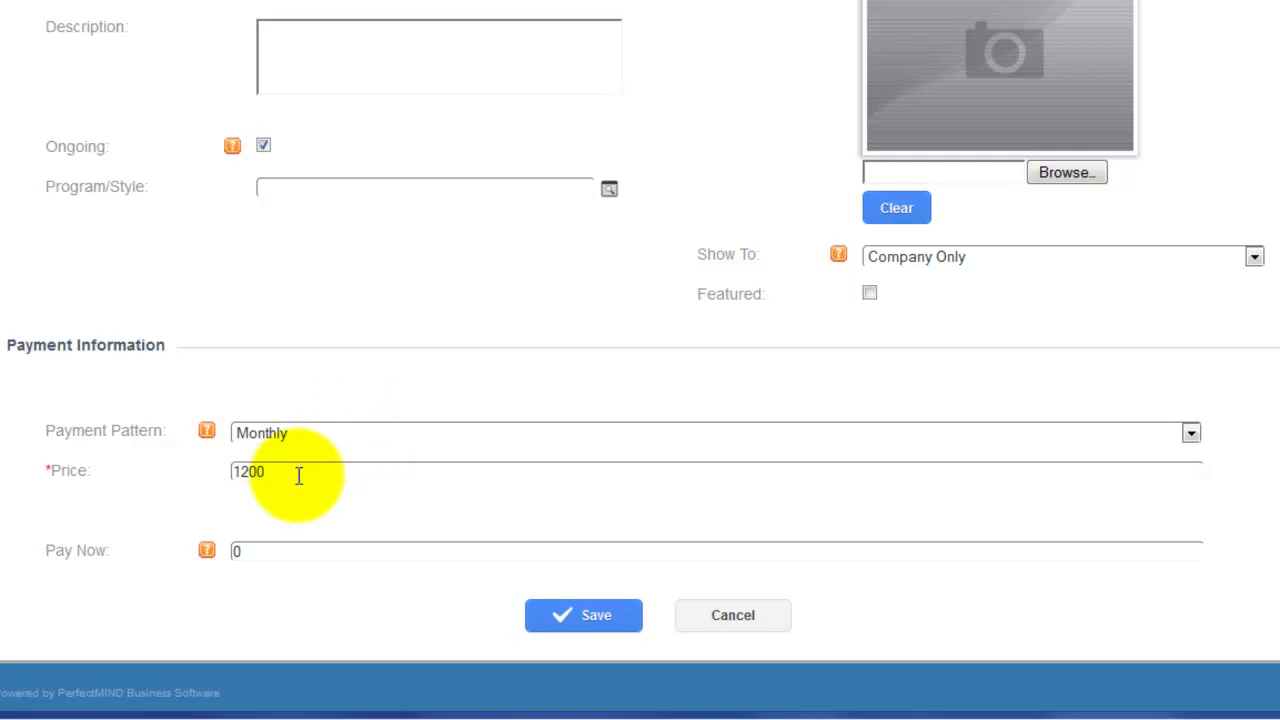
{"action": "left_click", "coordinate": [338, 439]}
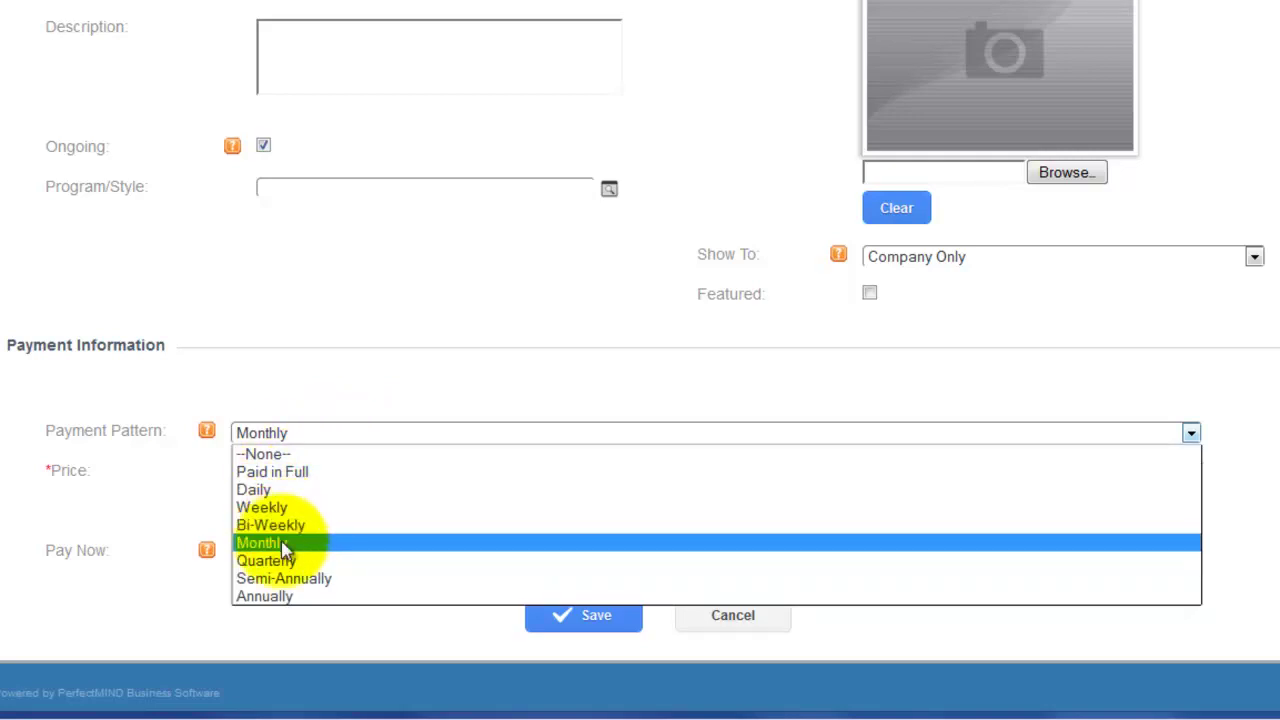
{"action": "left_click", "coordinate": [251, 441]}
{"action": "left_click", "coordinate": [311, 474]}
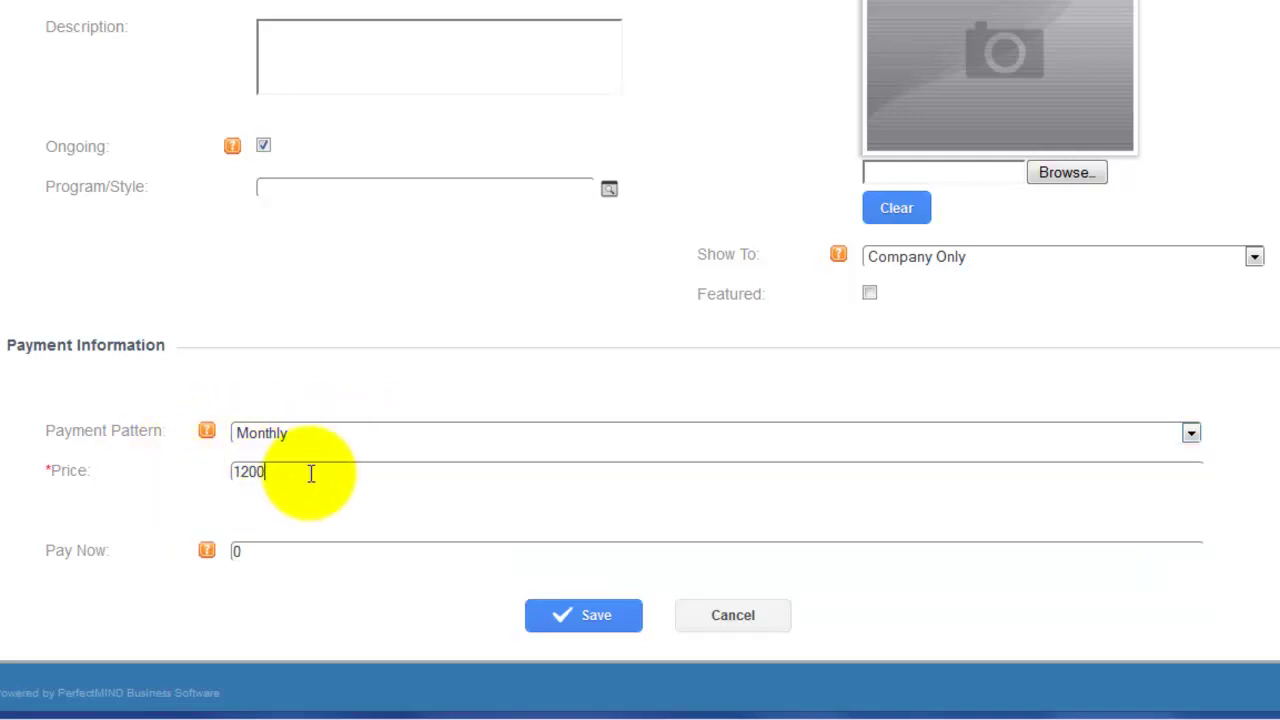
{"action": "left_click_drag", "start_coordinate": [311, 474], "coordinate": [191, 469]}
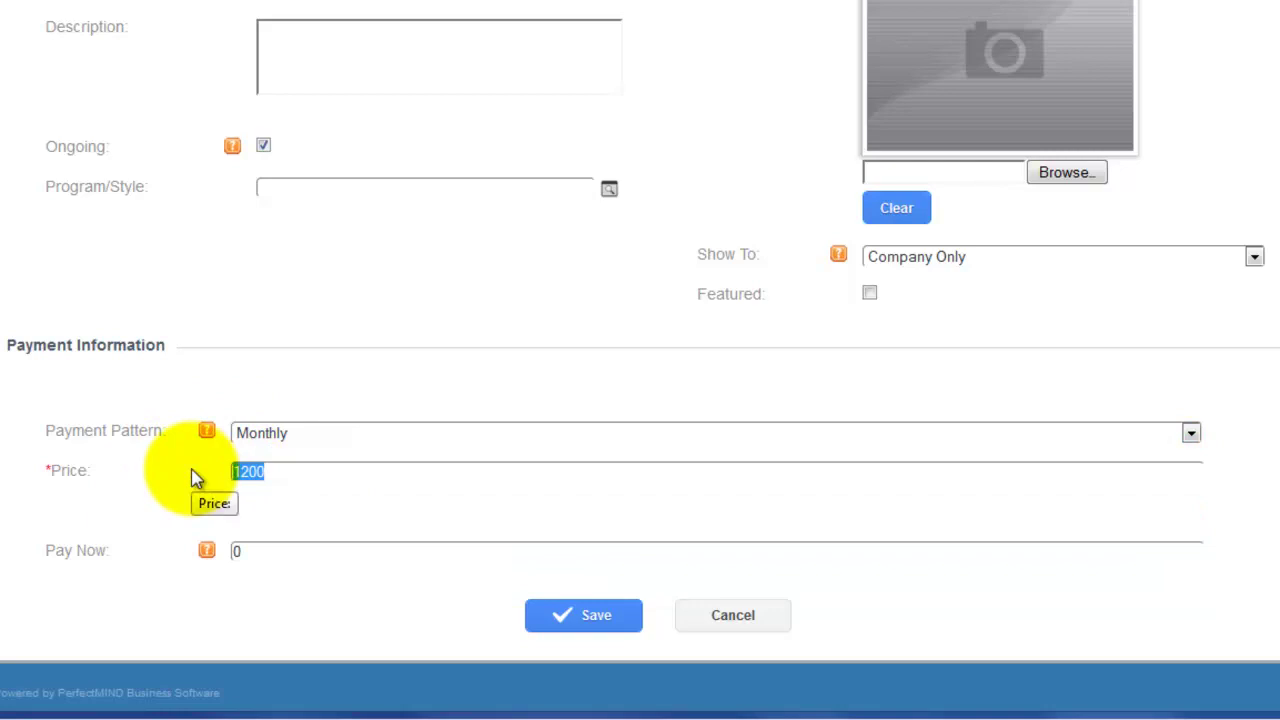
{"action": "type", "text": "100"}
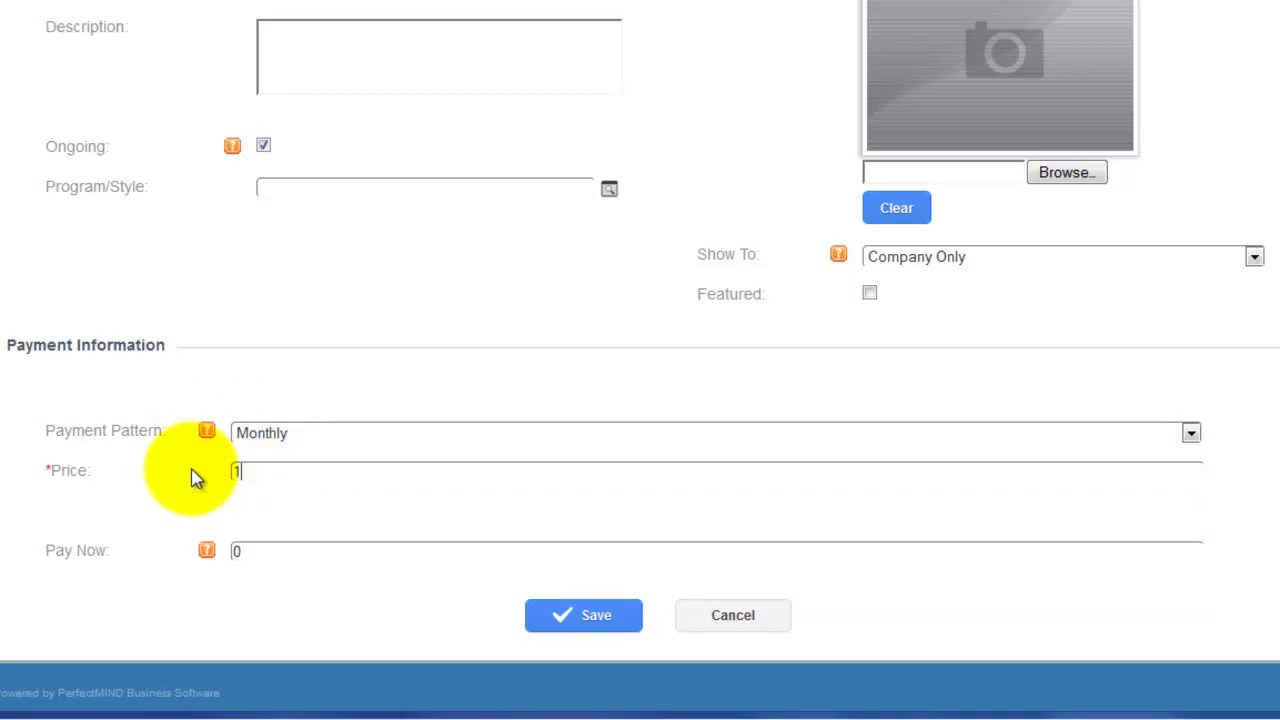
Save the test membership and return to the Memberships list.
{"action": "left_click", "coordinate": [238, 506]}
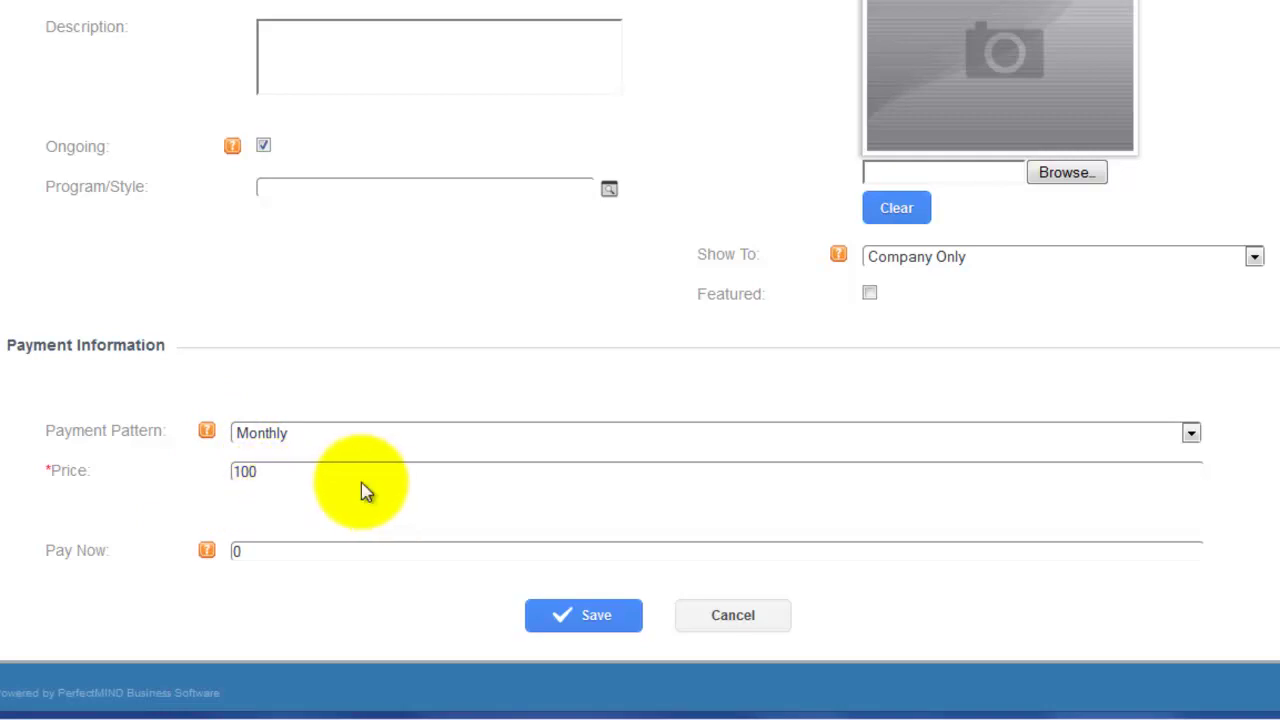
{"action": "left_click", "coordinate": [588, 592]}
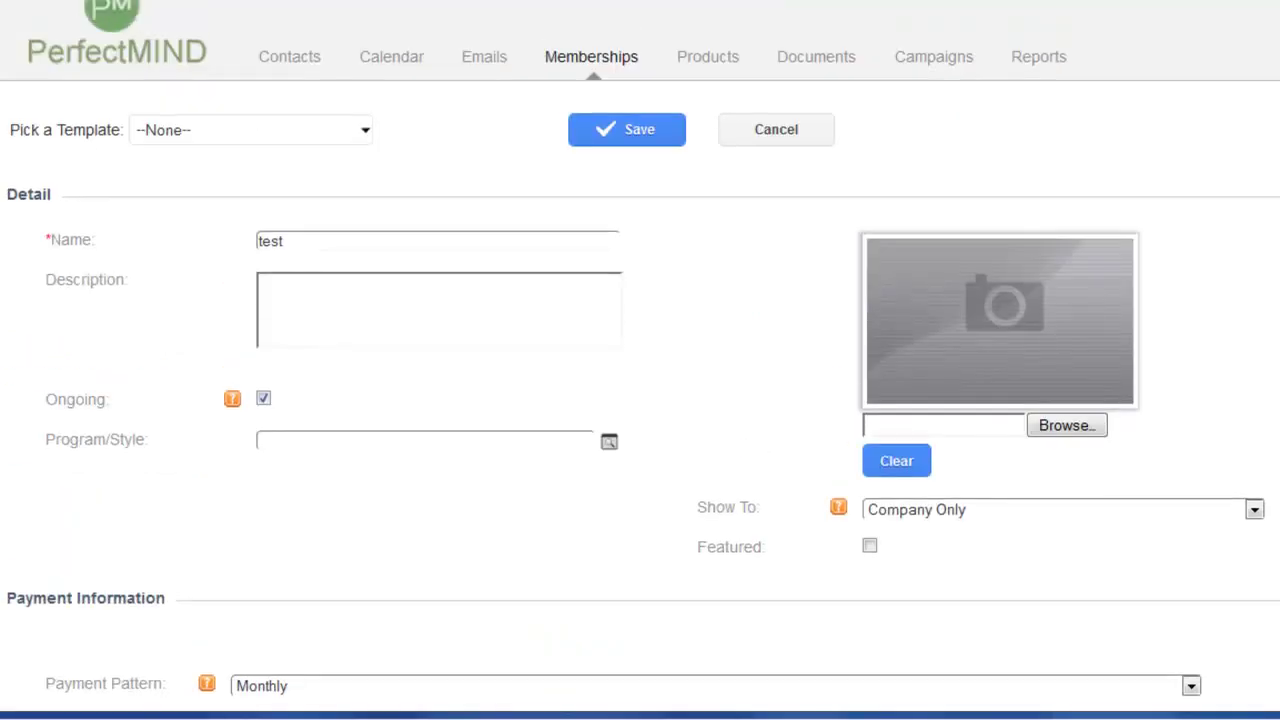
{"action": "left_click", "coordinate": [611, 68]}
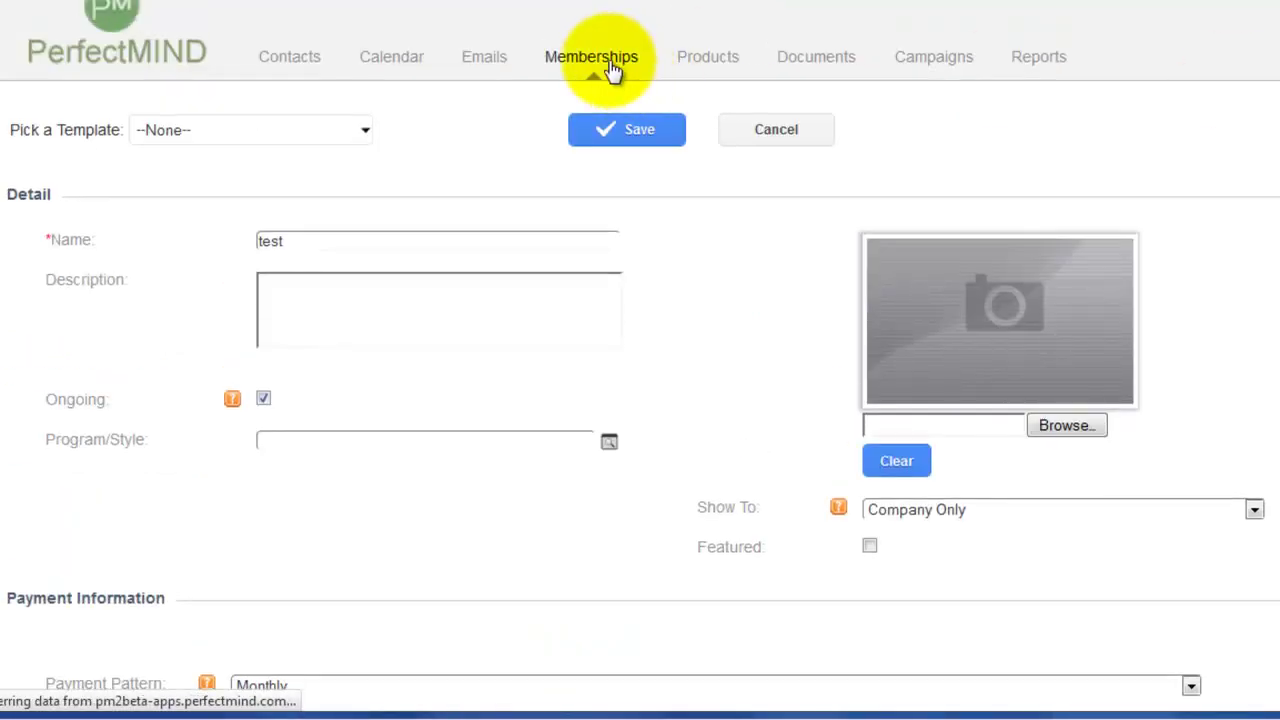